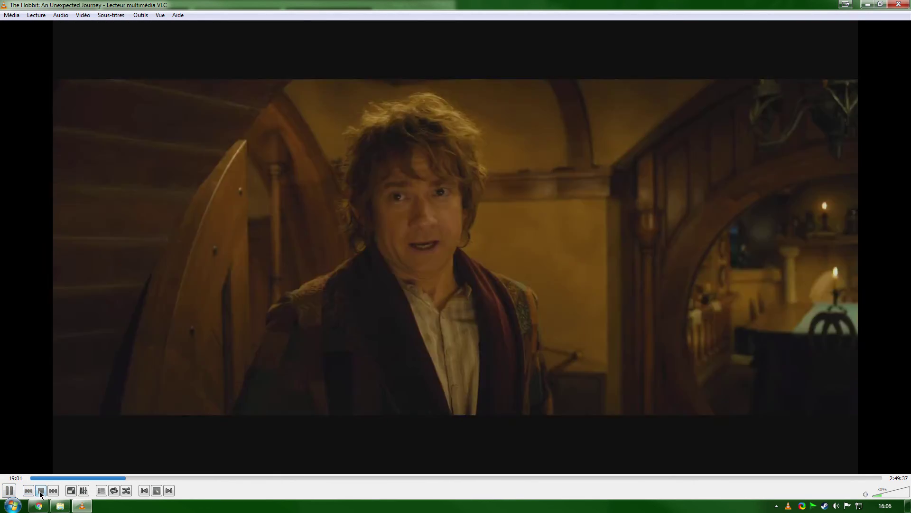
Step: Stop the film's playback and view the list of available audio output devices
{"action": "left_click", "coordinate": [41, 494]}
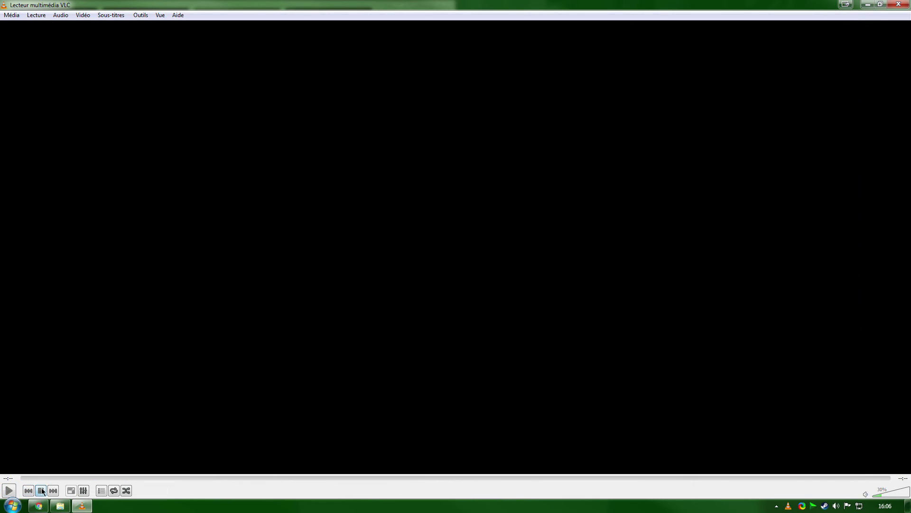
{"action": "left_click", "coordinate": [101, 16]}
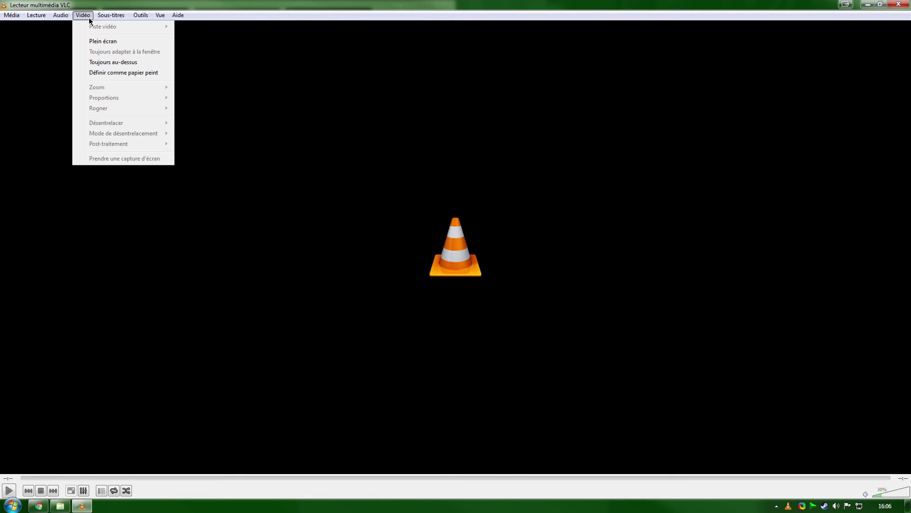
{"action": "mouse_move", "coordinate": [60, 15]}
{"action": "mouse_move", "coordinate": [79, 38]}
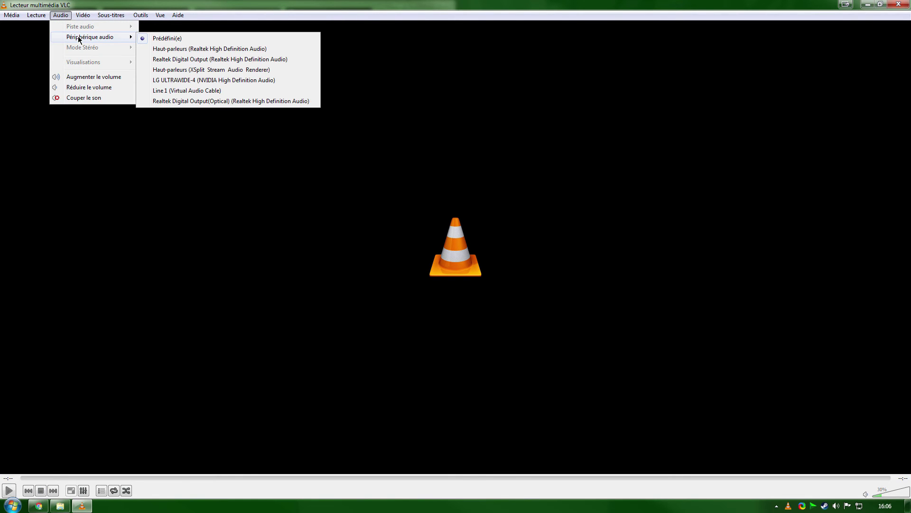
Step: Restart the film, seek to about 10:04 and pause it there
{"action": "left_click", "coordinate": [16, 493]}
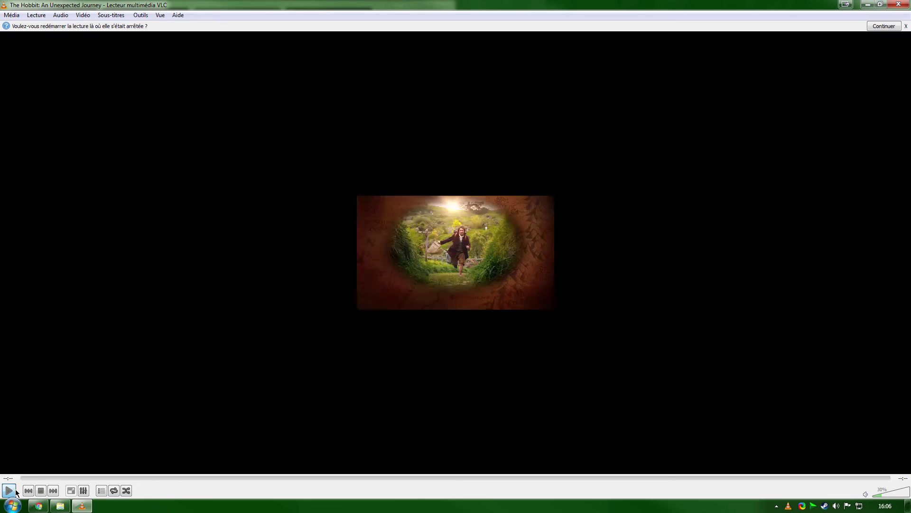
{"action": "left_click", "coordinate": [80, 478]}
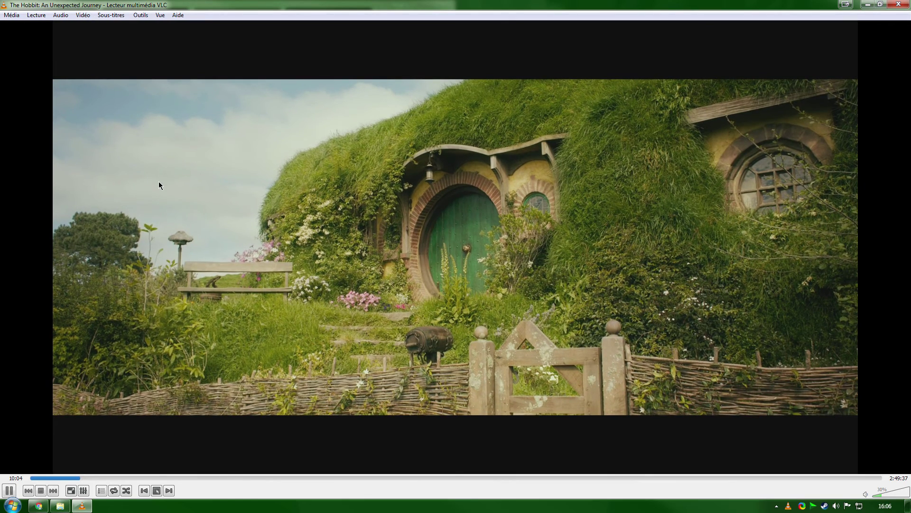
{"action": "key", "text": "space"}
Step: Switch the film's audio track to Piste 3 - [Français] and resume playback
{"action": "left_click", "coordinate": [61, 15]}
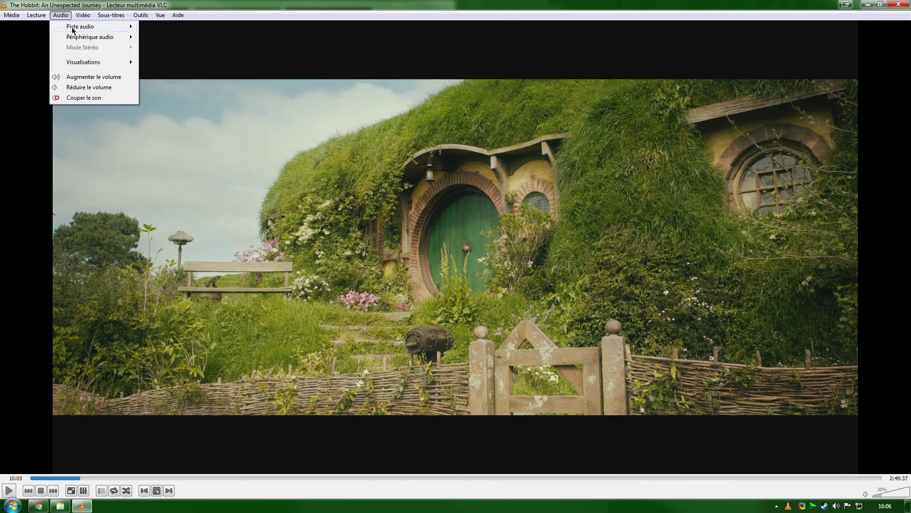
{"action": "mouse_move", "coordinate": [113, 28]}
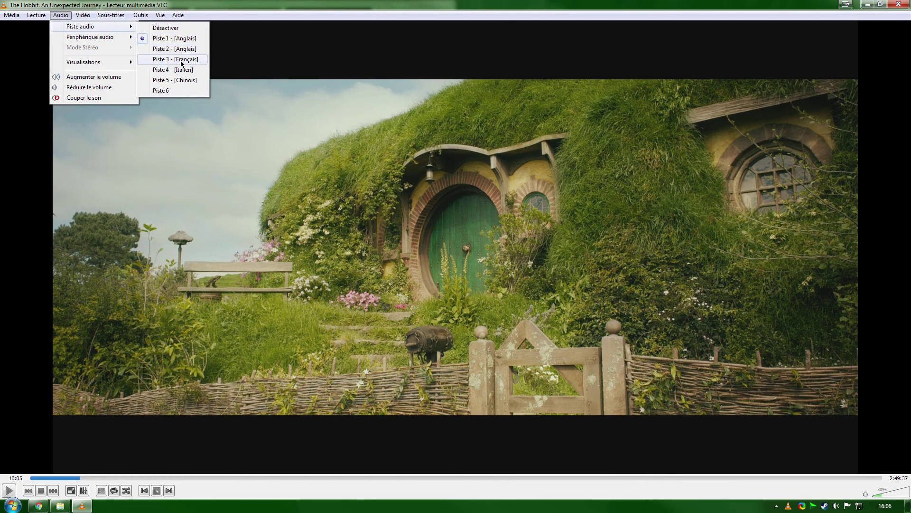
{"action": "left_click", "coordinate": [182, 59]}
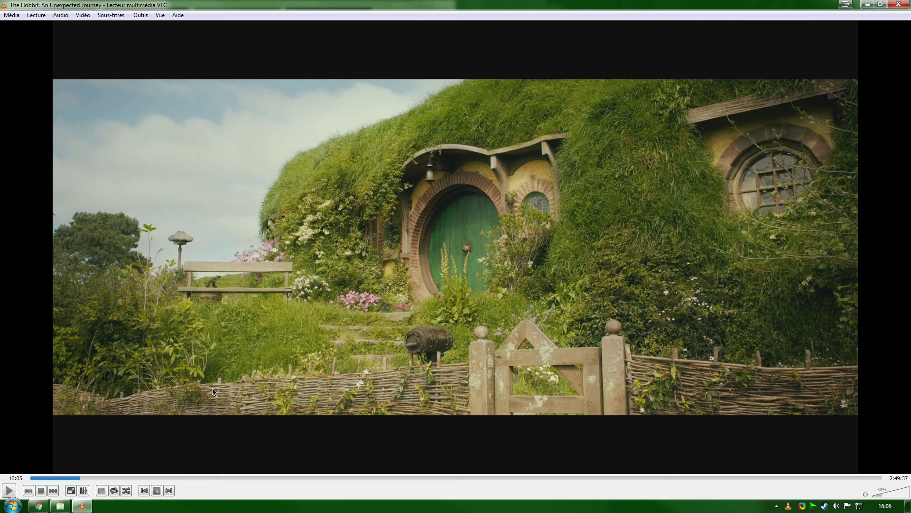
{"action": "key", "text": "space"}
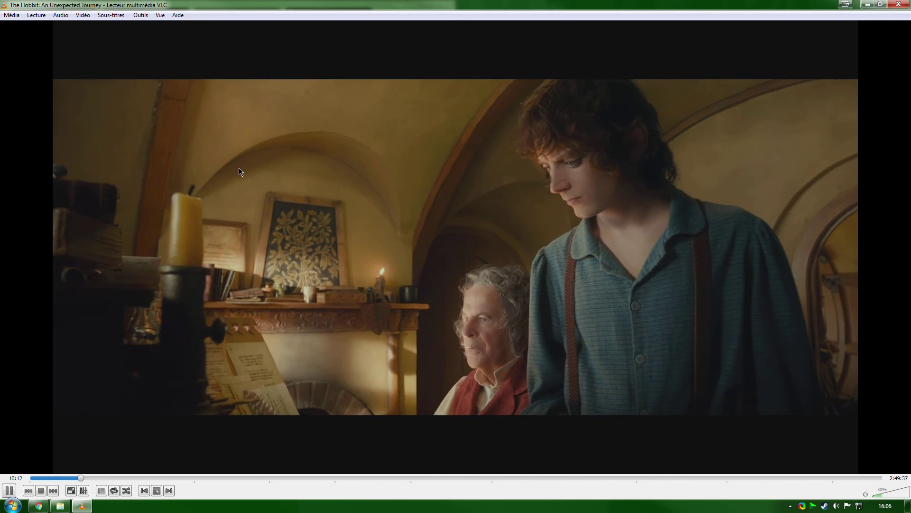
Step: Pause the film and set its audio track to Piste 1 - [Anglais]
{"action": "key", "text": "space"}
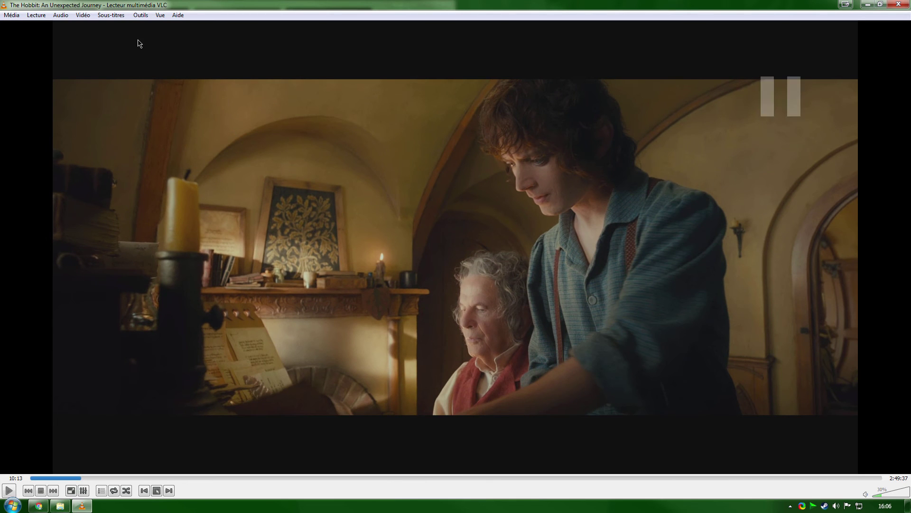
{"action": "left_click", "coordinate": [61, 15]}
{"action": "mouse_move", "coordinate": [75, 34]}
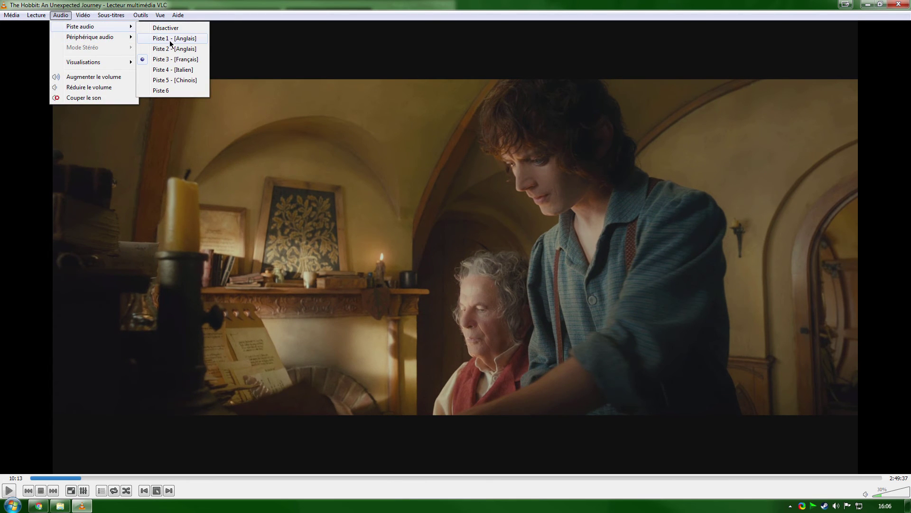
{"action": "left_click", "coordinate": [169, 41]}
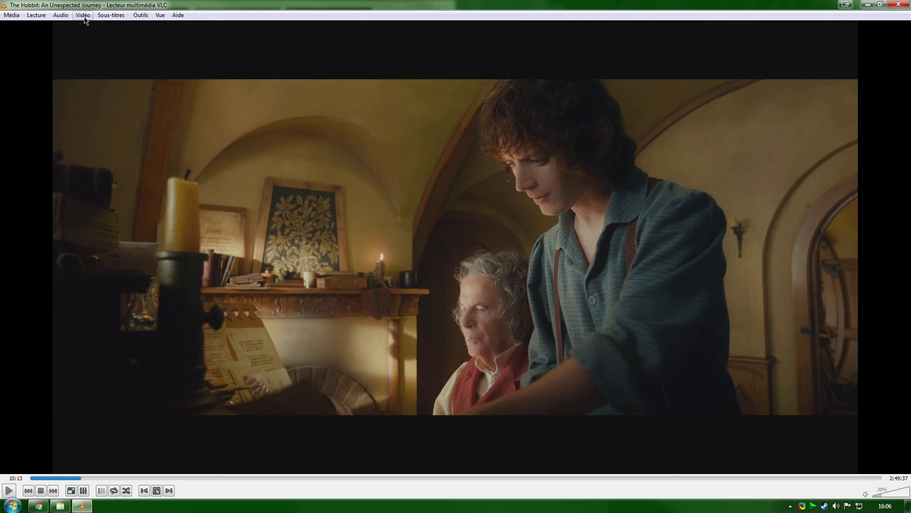
Step: Enable the subtitle track Piste 4 - [Français] and resume playback
{"action": "left_click", "coordinate": [123, 19]}
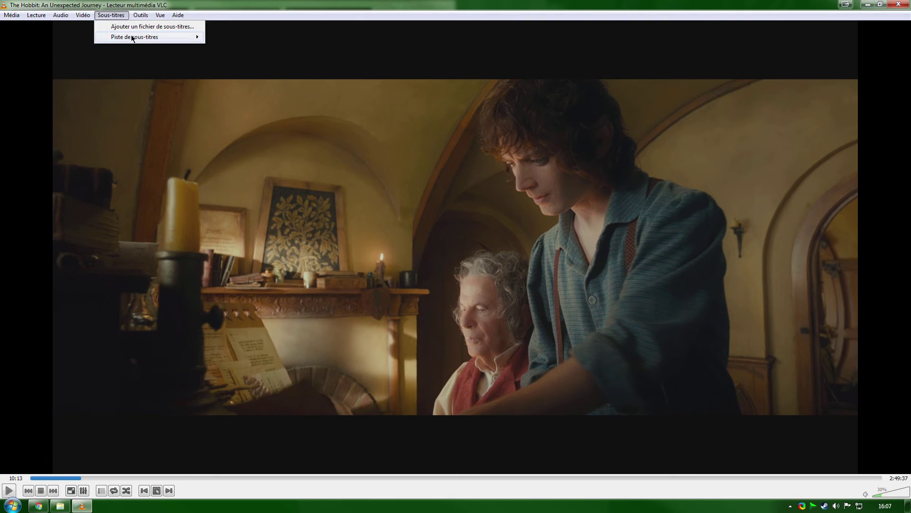
{"action": "mouse_move", "coordinate": [127, 37]}
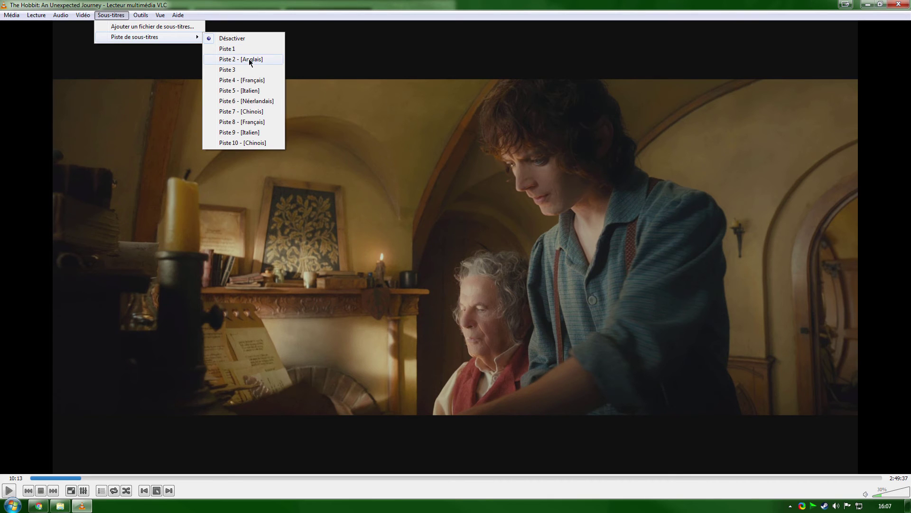
{"action": "left_click", "coordinate": [255, 82]}
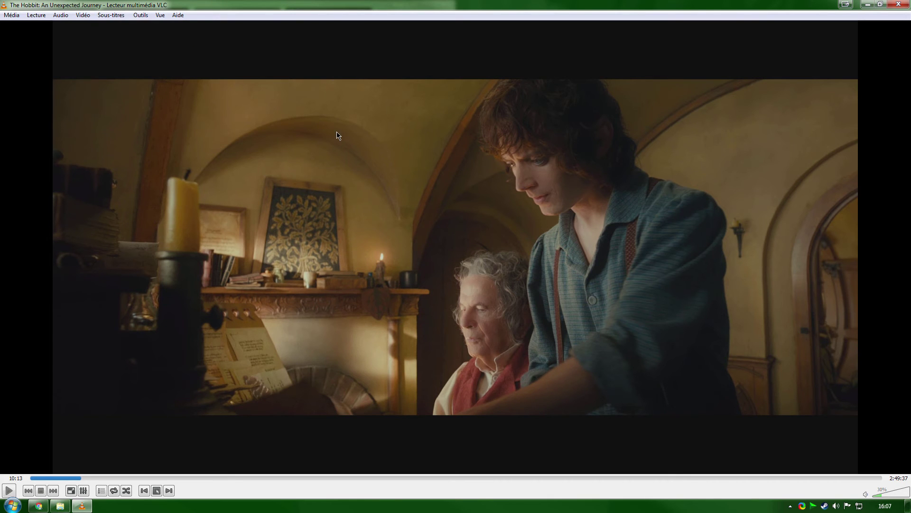
{"action": "key", "text": "space"}
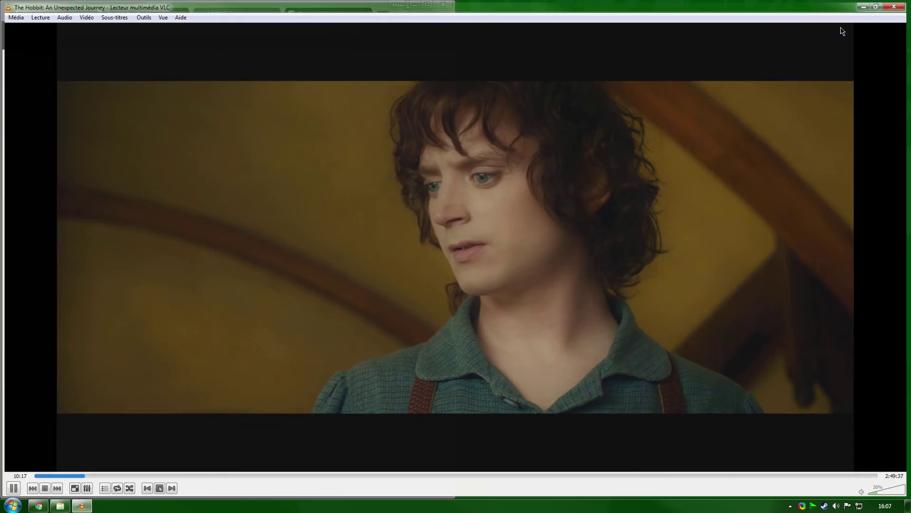
Step: Close the media player and the Explorer window showing the VLC program folder
{"action": "left_click", "coordinate": [899, 6]}
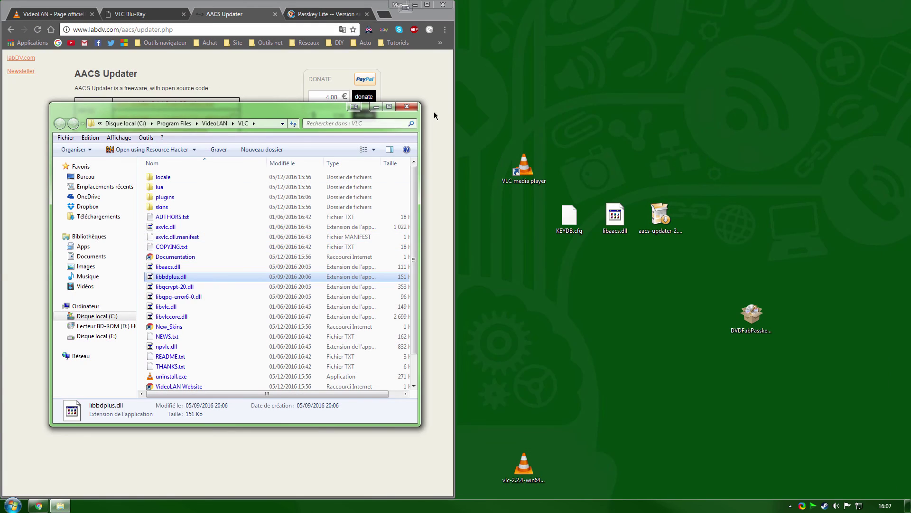
{"action": "left_click", "coordinate": [541, 97]}
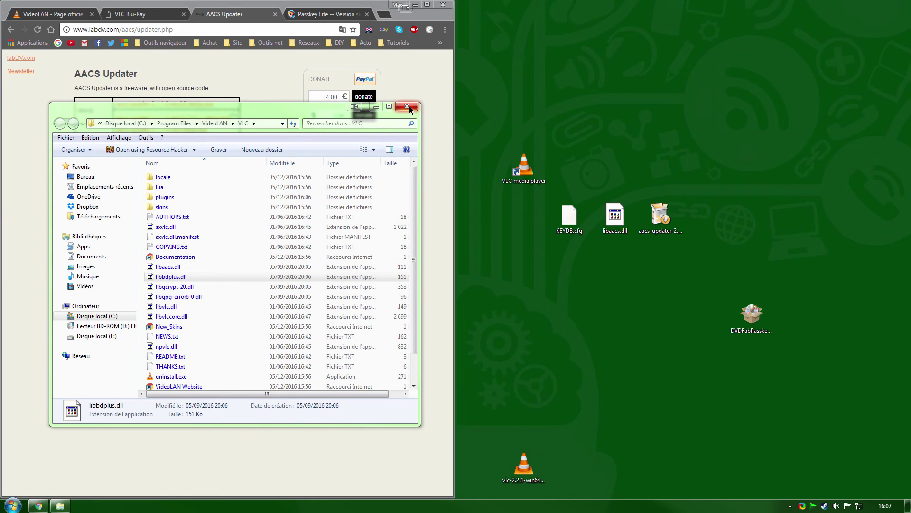
{"action": "left_click_drag", "start_coordinate": [814, 224], "coordinate": [778, 275]}
{"action": "left_click", "coordinate": [751, 316]}
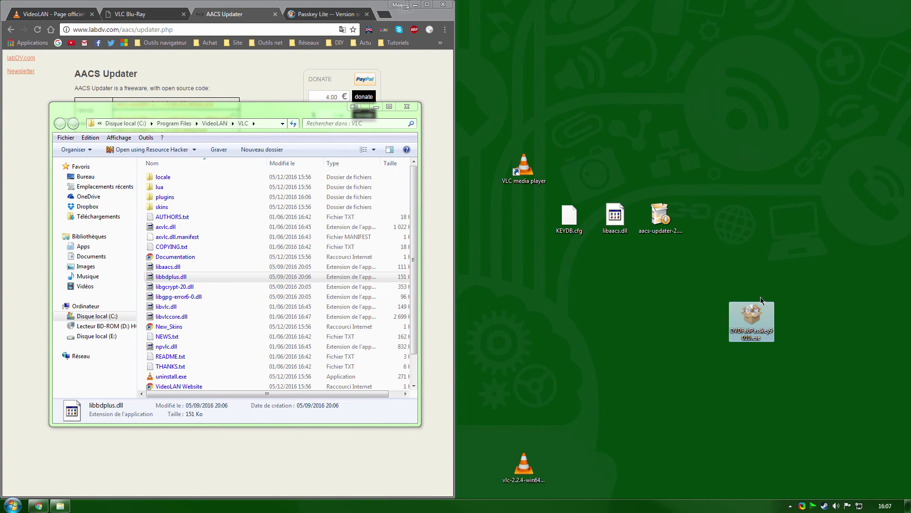
{"action": "left_click", "coordinate": [411, 108]}
{"action": "left_click", "coordinate": [524, 167]}
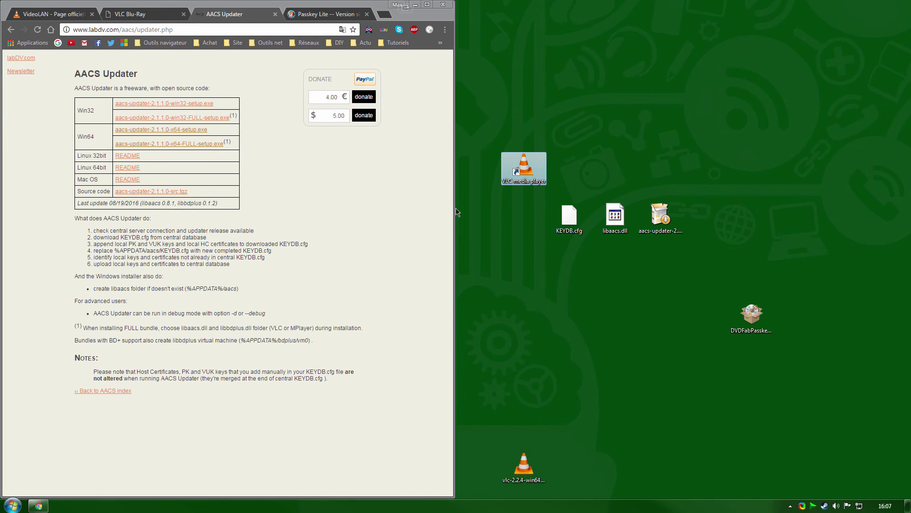
{"action": "left_click_drag", "start_coordinate": [532, 199], "coordinate": [747, 259]}
{"action": "left_click", "coordinate": [749, 261]}
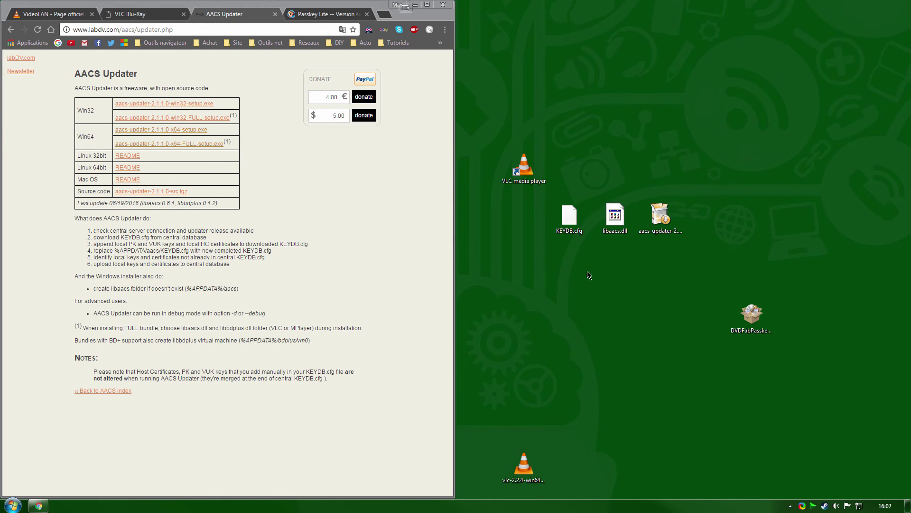
{"action": "left_click", "coordinate": [606, 218]}
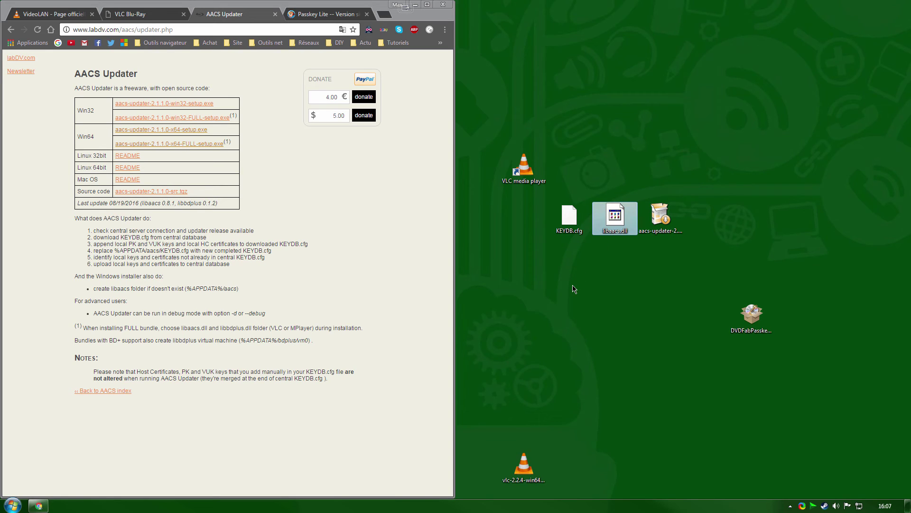
{"action": "left_click", "coordinate": [525, 168]}
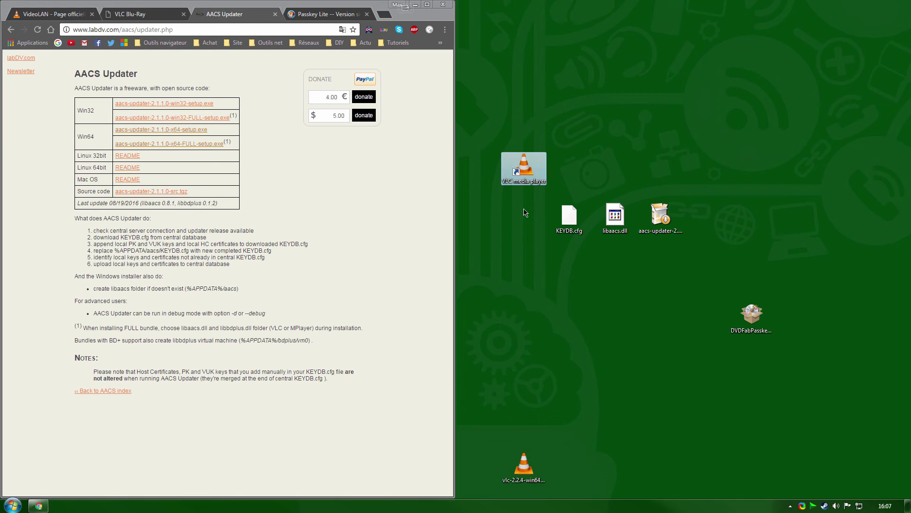
{"action": "left_click", "coordinate": [657, 223]}
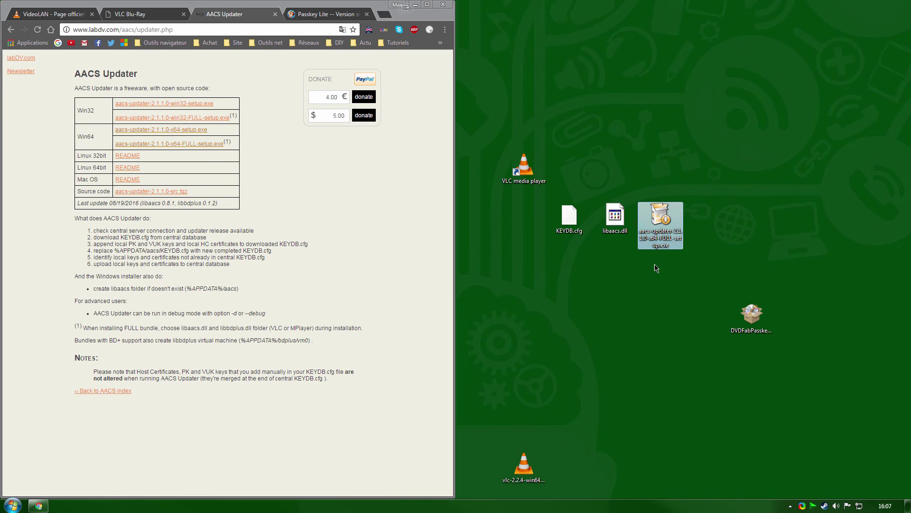
Step: Launch the DVDFab Passkey installer from the desktop and confirm Français as the setup language
{"action": "left_click", "coordinate": [750, 309]}
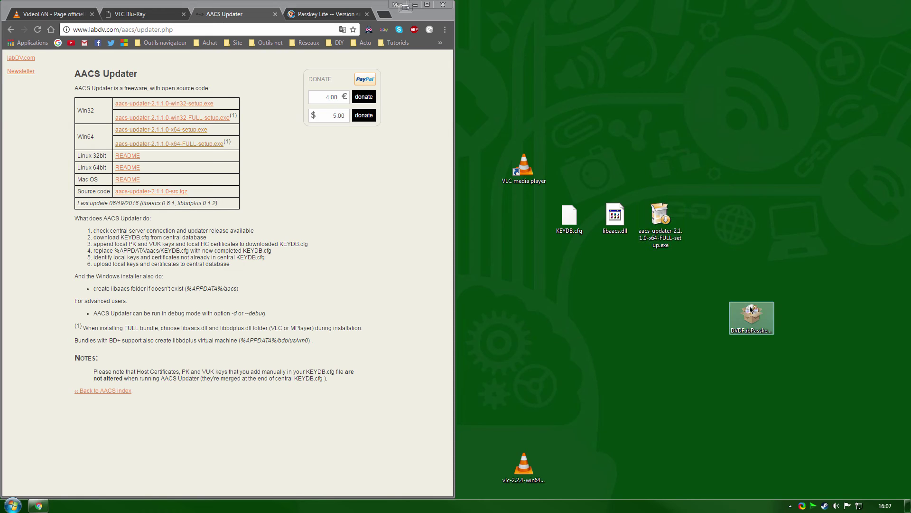
{"action": "left_click", "coordinate": [750, 310]}
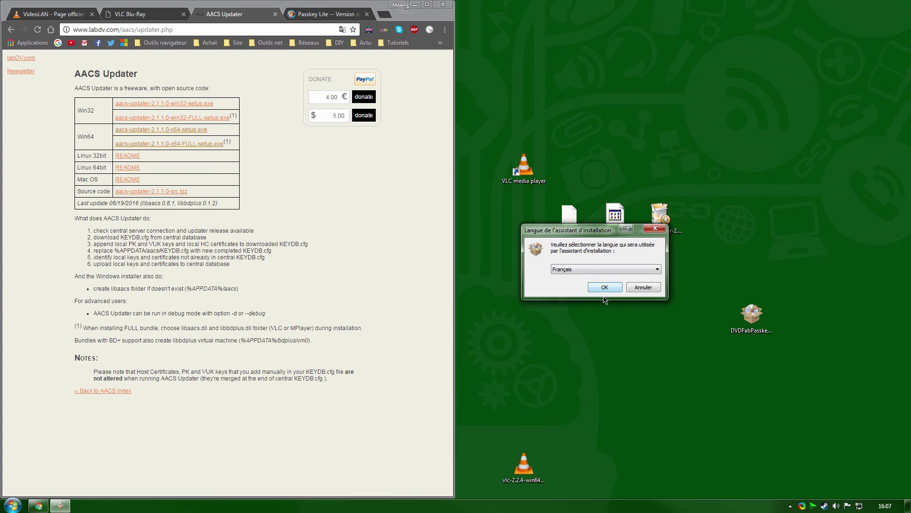
{"action": "left_click", "coordinate": [607, 287]}
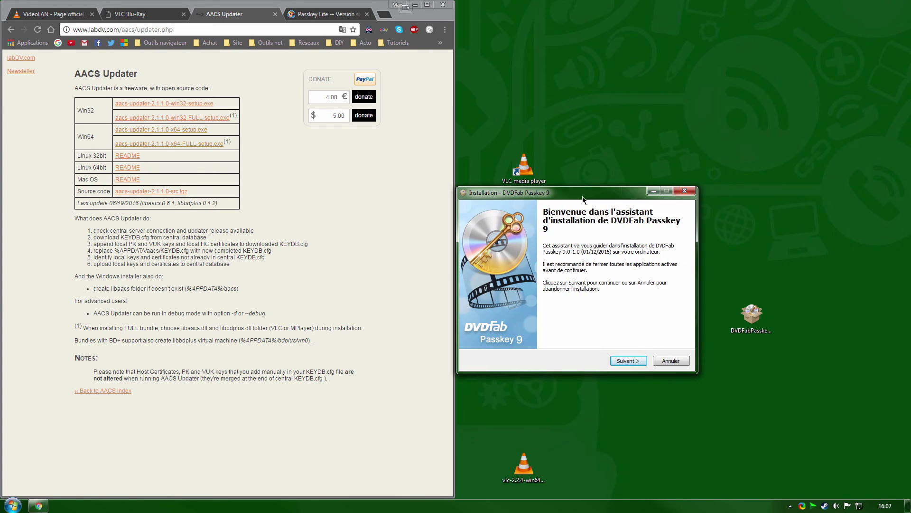
Step: Proceed past the installer's welcome page and accept the DVDFab Passkey licence agreement
{"action": "left_click", "coordinate": [622, 361]}
{"action": "left_click", "coordinate": [556, 332]}
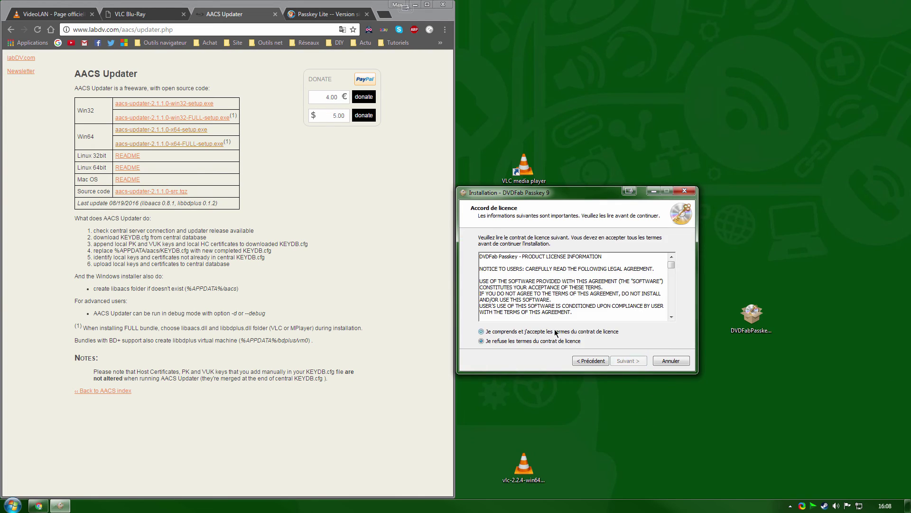
{"action": "left_click", "coordinate": [629, 362]}
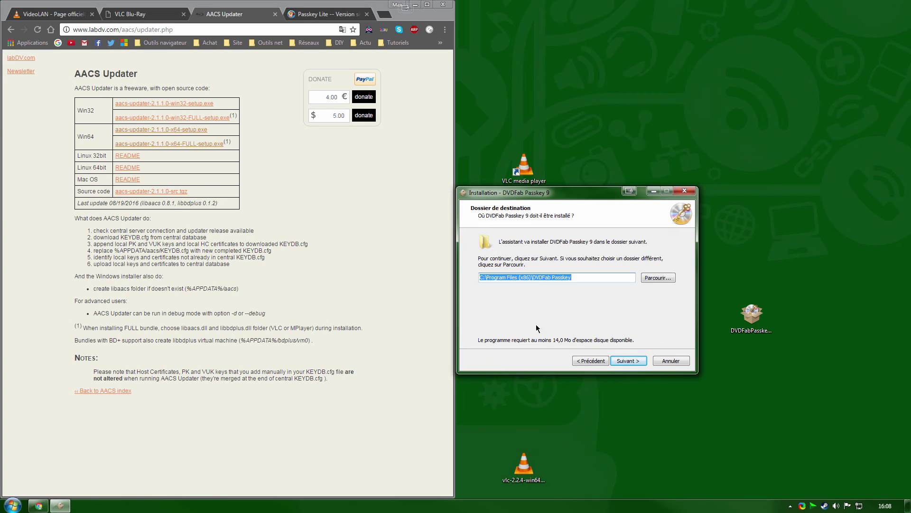
Step: Keep the default destination folder C:\Program Files (x86)\DVDFab Passkey and the Start menu folder DVDFab Passkey
{"action": "left_click", "coordinate": [635, 361]}
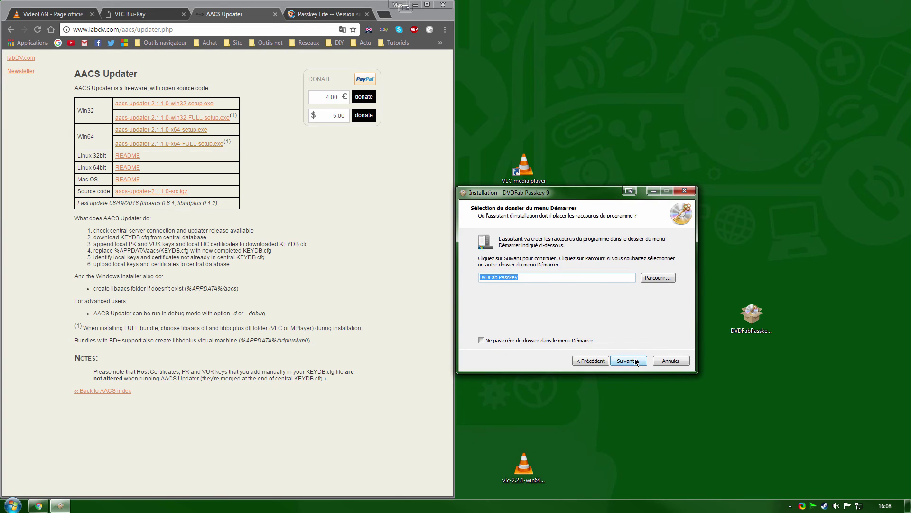
{"action": "left_click", "coordinate": [2, 507]}
{"action": "left_click", "coordinate": [630, 303]}
{"action": "left_click", "coordinate": [636, 361]}
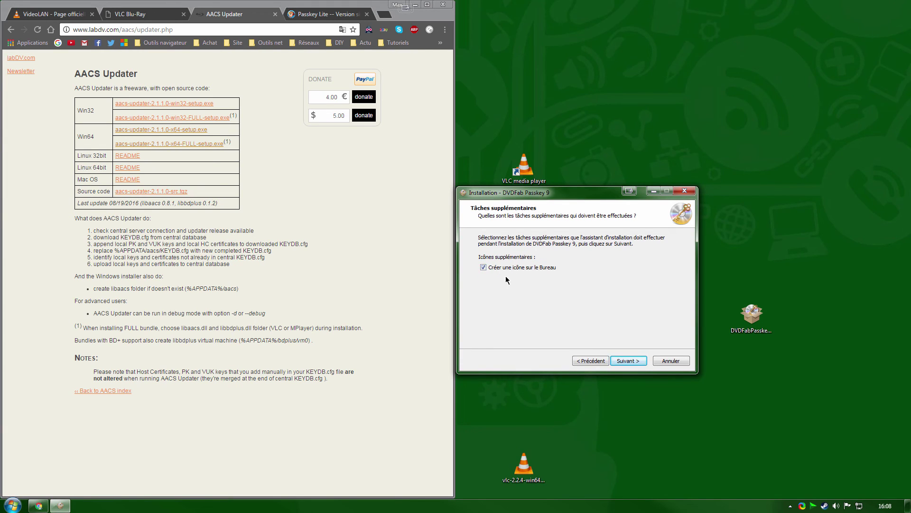
Step: Install DVDFab Passkey 9 with the desktop icon option enabled and finish the setup with the program set to run
{"action": "left_click", "coordinate": [637, 362]}
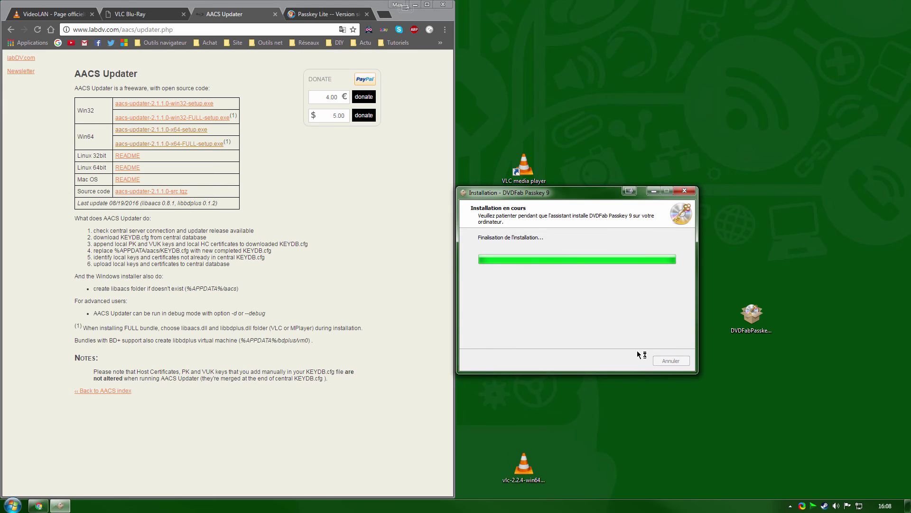
{"action": "left_click", "coordinate": [623, 361]}
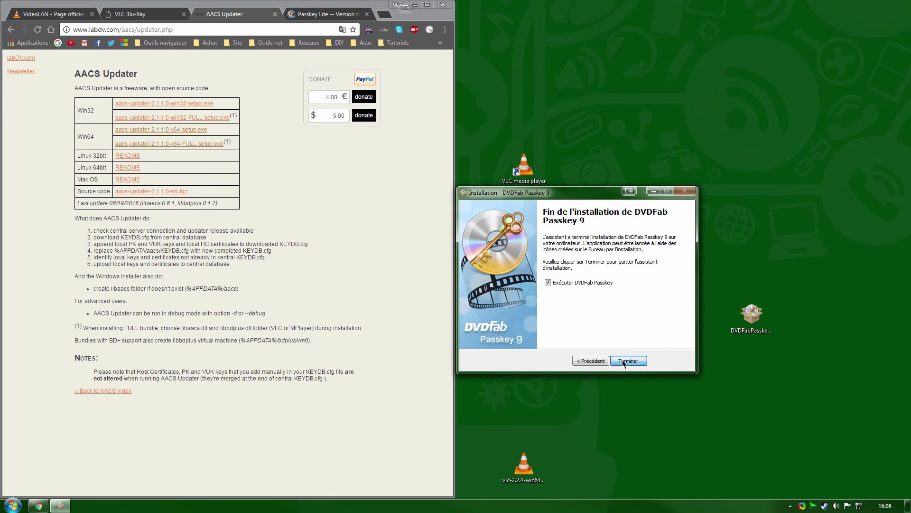
{"action": "left_click", "coordinate": [628, 361]}
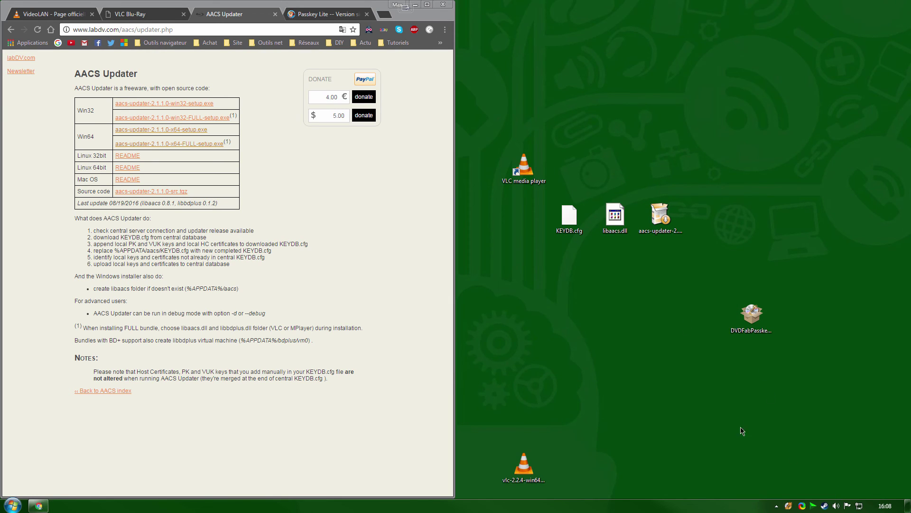
Step: Review the DVDFab Passkey settings for Connexion, Diagnostic, Contrôleur de lecture, Sous-titres and BluPath, and close them without changing anything
{"action": "left_click_drag", "start_coordinate": [501, 126], "coordinate": [687, 258]}
{"action": "left_click_drag", "start_coordinate": [791, 509], "coordinate": [771, 463]}
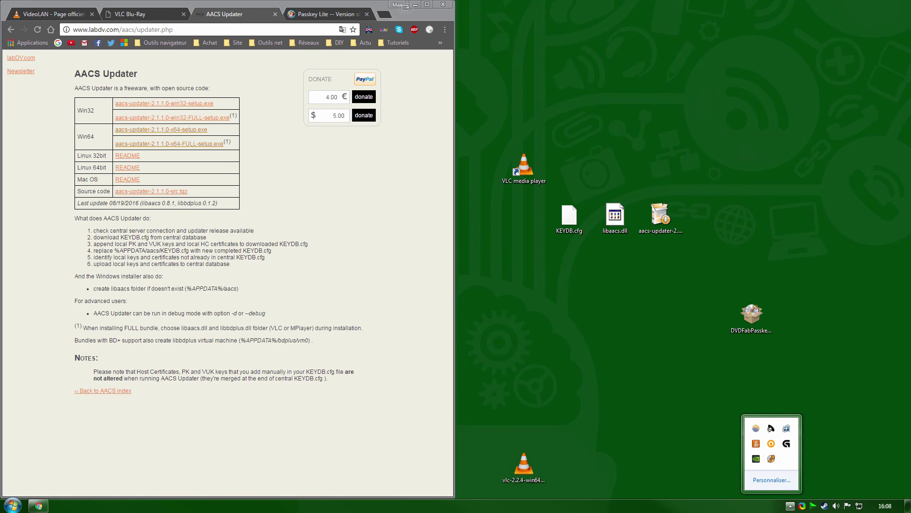
{"action": "double_click", "coordinate": [771, 458]}
{"action": "left_click", "coordinate": [481, 228]}
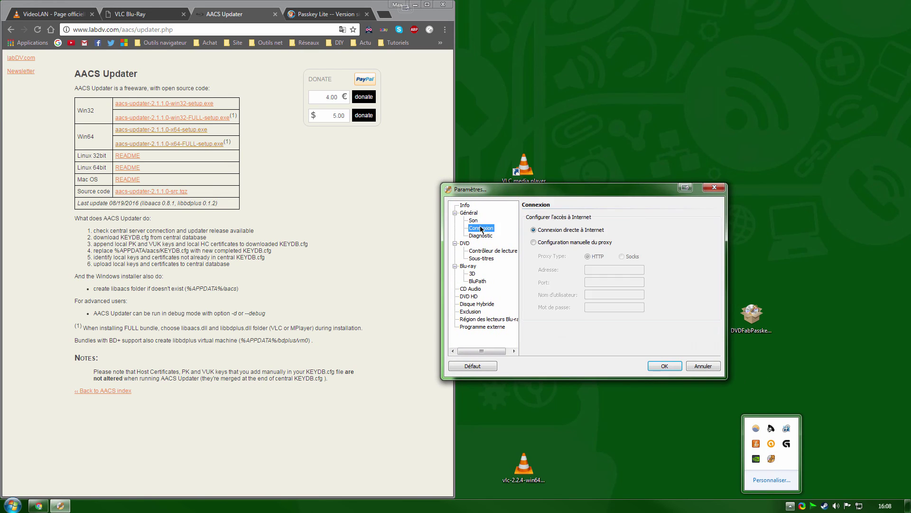
{"action": "left_click", "coordinate": [485, 237]}
{"action": "left_click", "coordinate": [488, 251]}
{"action": "left_click", "coordinate": [487, 258]}
{"action": "left_click", "coordinate": [478, 280]}
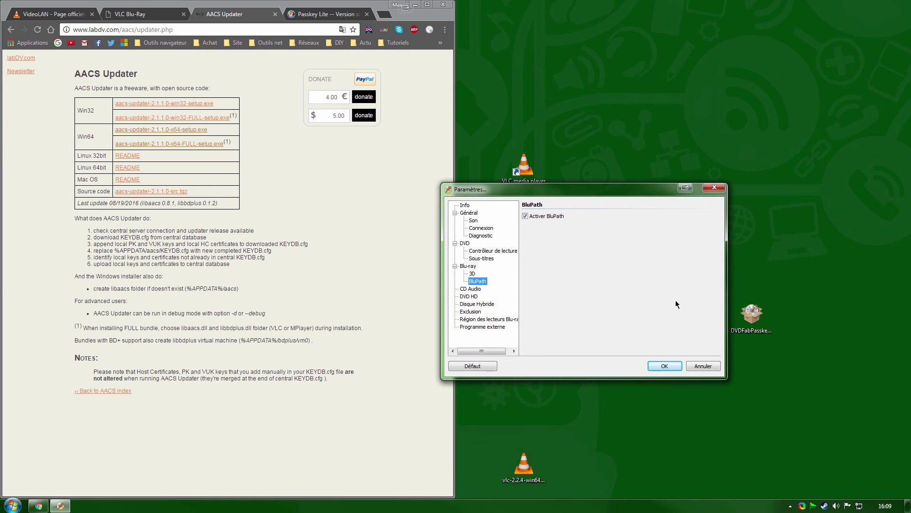
{"action": "left_click", "coordinate": [697, 365]}
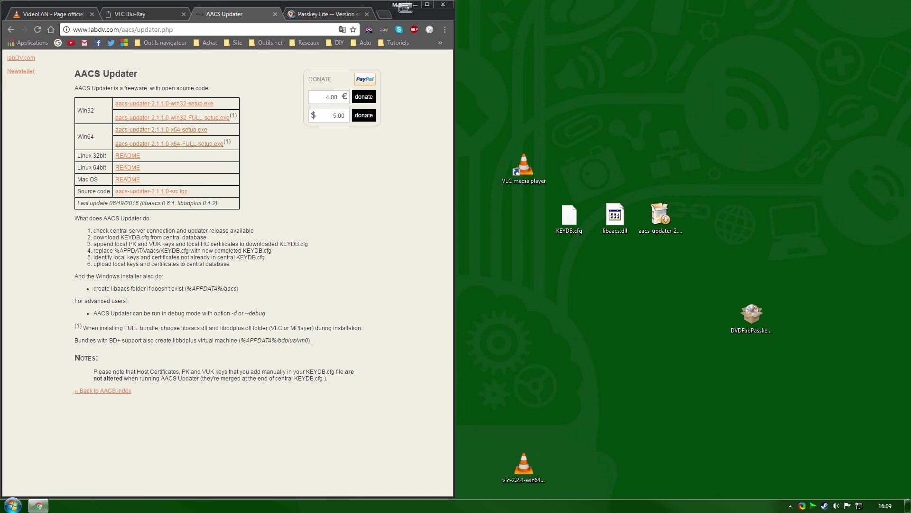
Step: Open the Lecteur BD-ROM (D:) drive from Ordinateur in the file explorer and dismiss the Windows drive error
{"action": "key", "text": "super+e"}
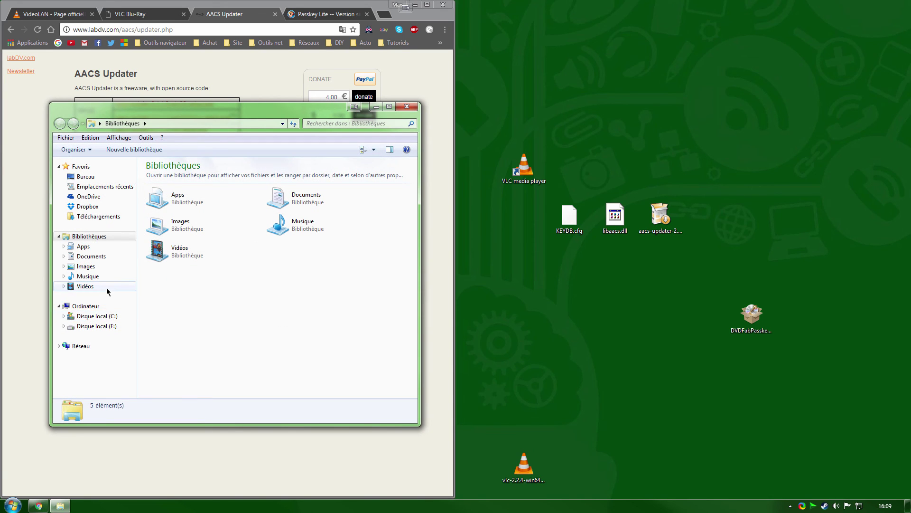
{"action": "left_click", "coordinate": [76, 306]}
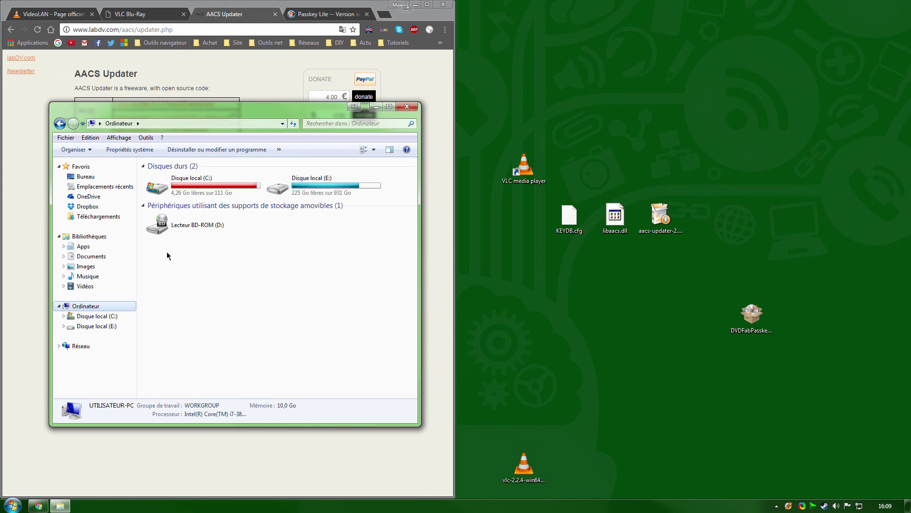
{"action": "double_click", "coordinate": [175, 228]}
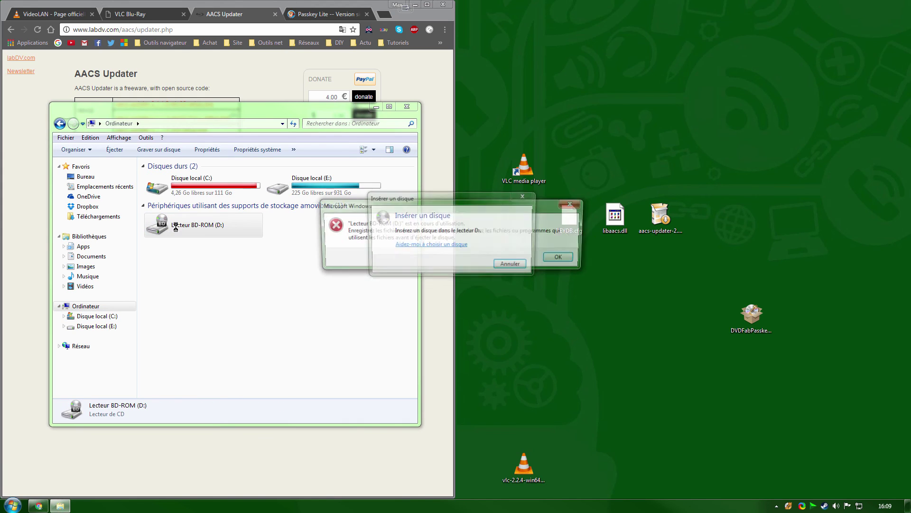
{"action": "left_click", "coordinate": [562, 258]}
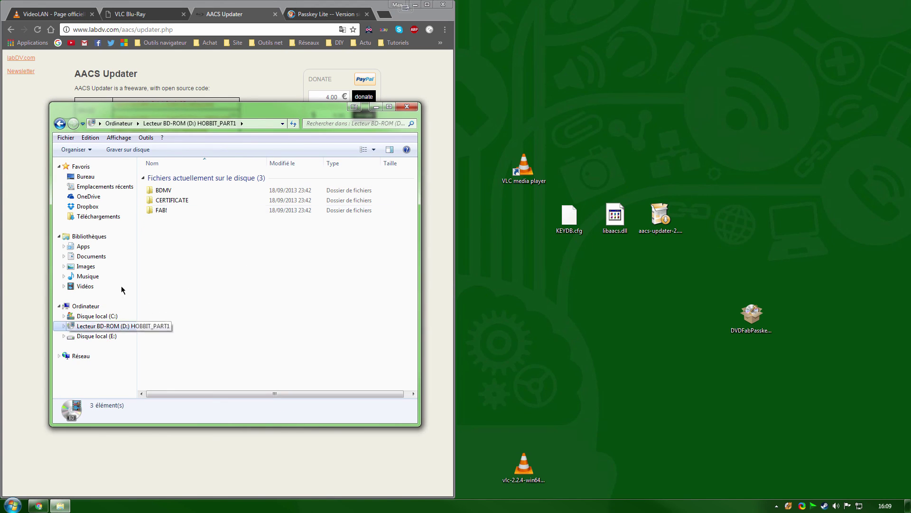
Step: Browse the contents of the BDMV, CERTIFICATE and FAB! folders on the HOBBIT_PART1 disc
{"action": "left_click", "coordinate": [182, 192]}
{"action": "double_click", "coordinate": [183, 193]}
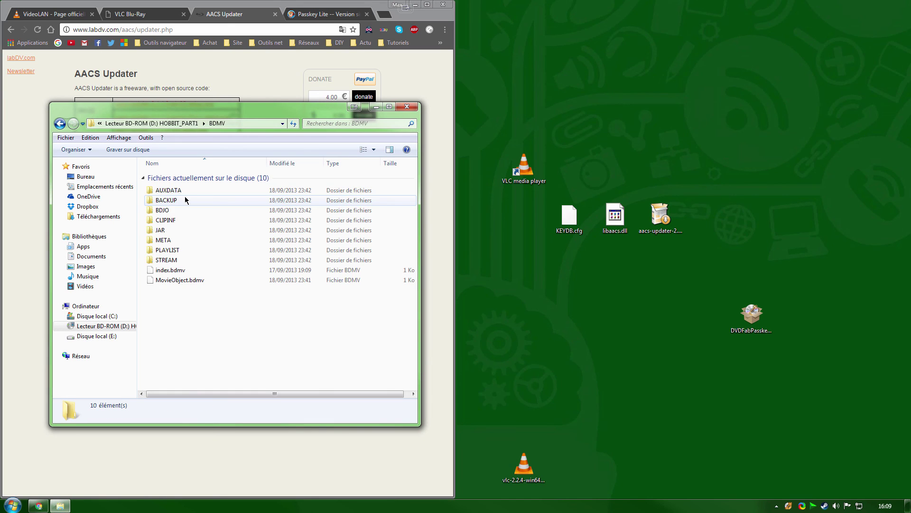
{"action": "left_click", "coordinate": [61, 124]}
{"action": "double_click", "coordinate": [179, 199]}
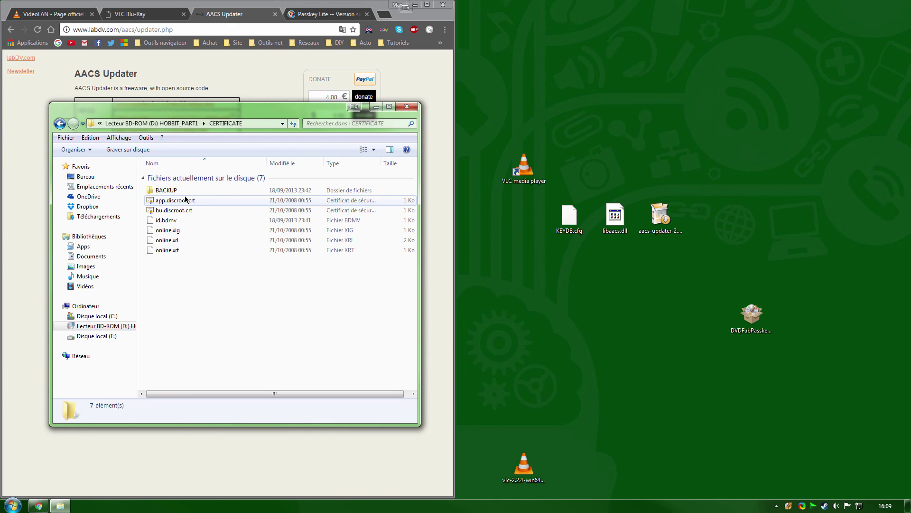
{"action": "left_click", "coordinate": [54, 124]}
{"action": "double_click", "coordinate": [228, 210]}
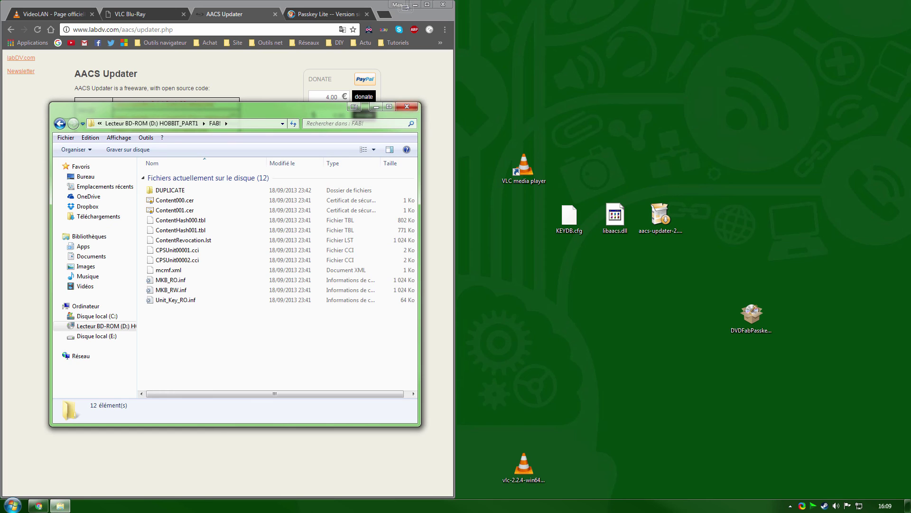
Step: Check that DVDFab Passkey is running in the background and examine its activation, region, disc copy and disc image commands
{"action": "left_click", "coordinate": [790, 506]}
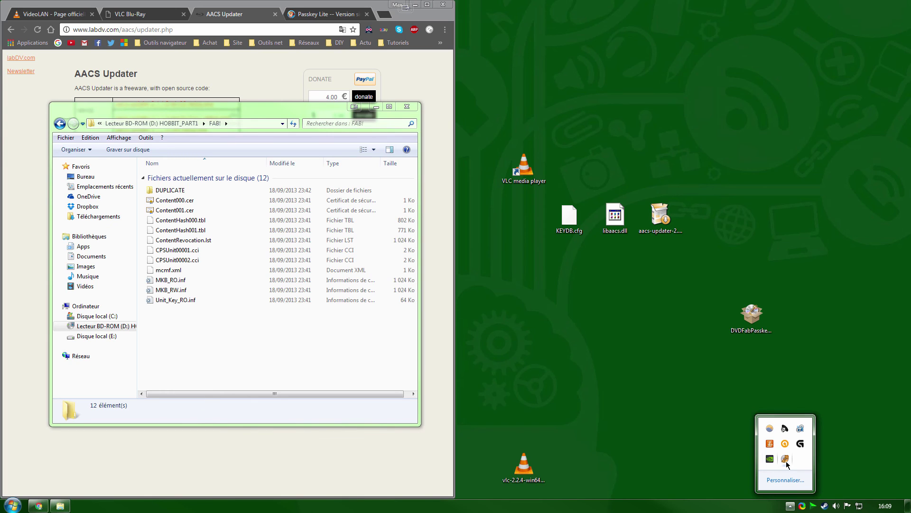
{"action": "right_click", "coordinate": [786, 460]}
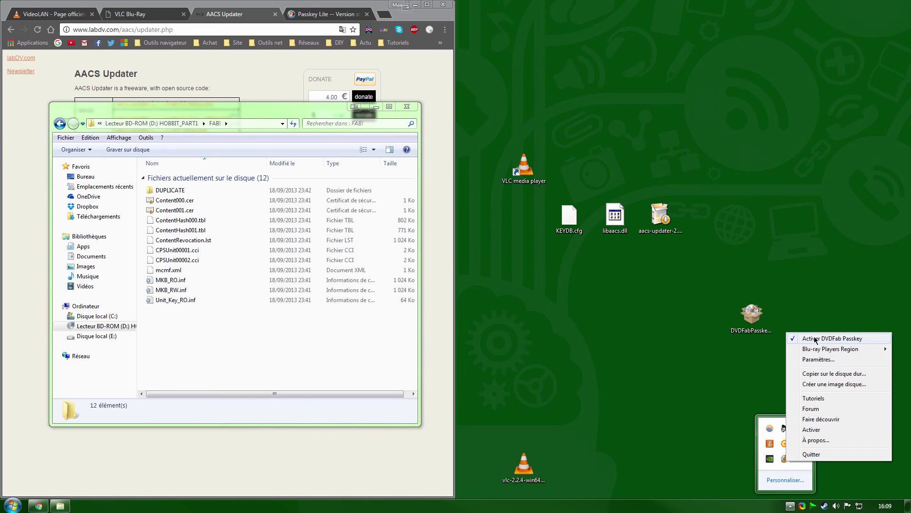
{"action": "mouse_move", "coordinate": [825, 350]}
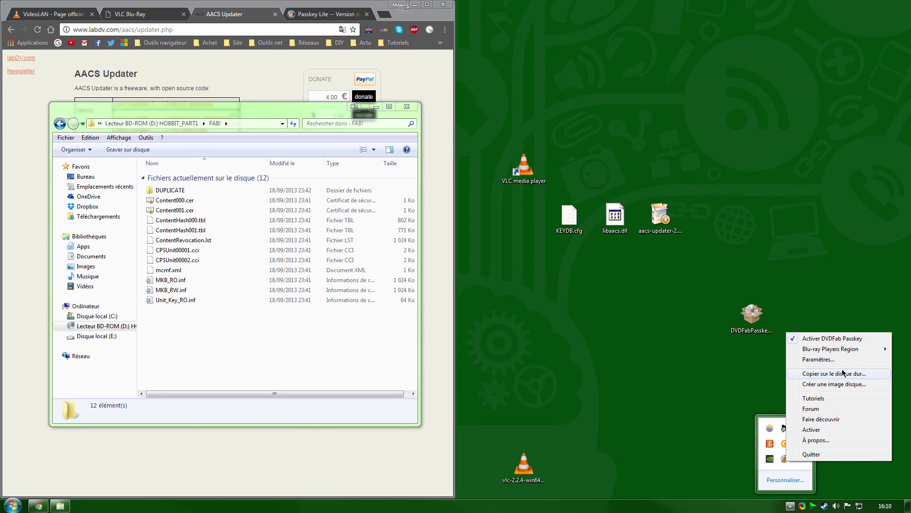
{"action": "left_click", "coordinate": [787, 366]}
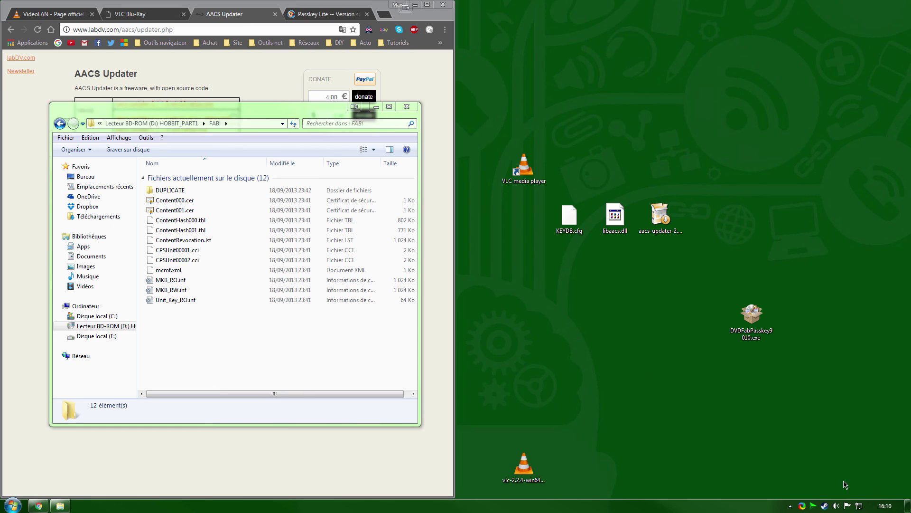
{"action": "left_click", "coordinate": [790, 506]}
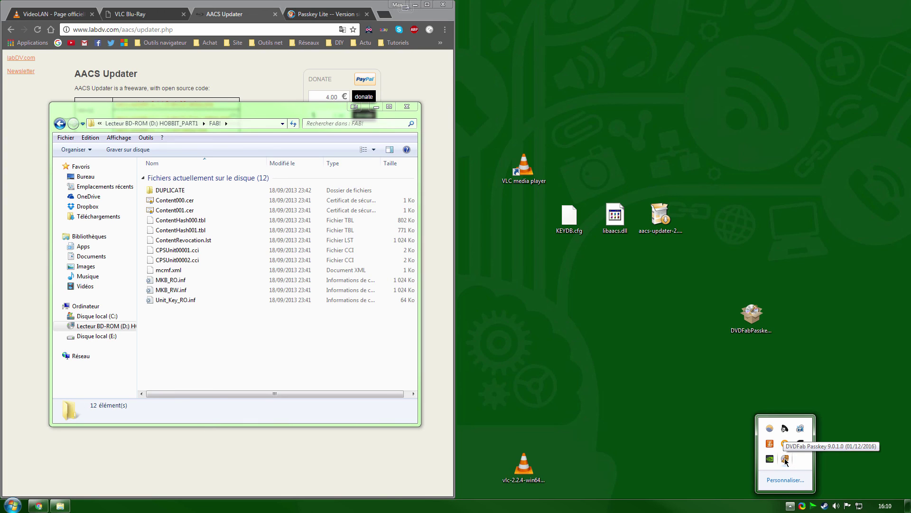
{"action": "right_click", "coordinate": [785, 459]}
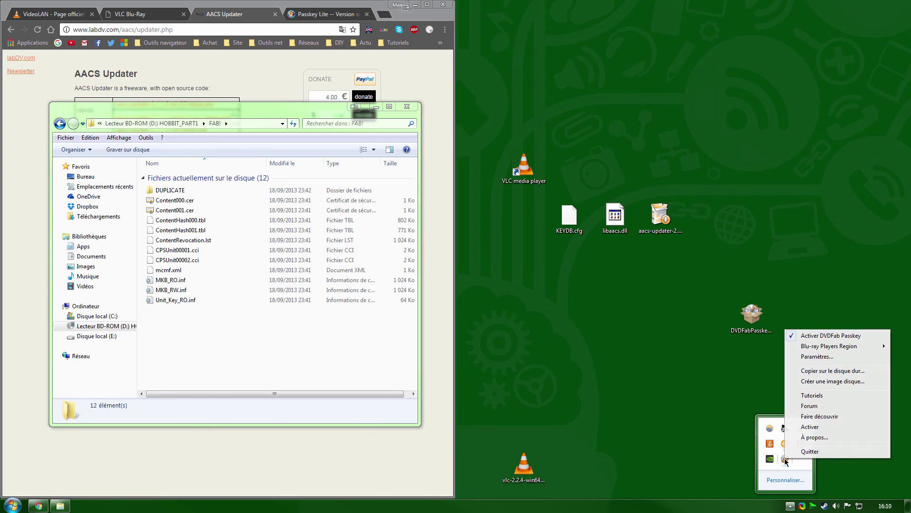
{"action": "left_click", "coordinate": [812, 453]}
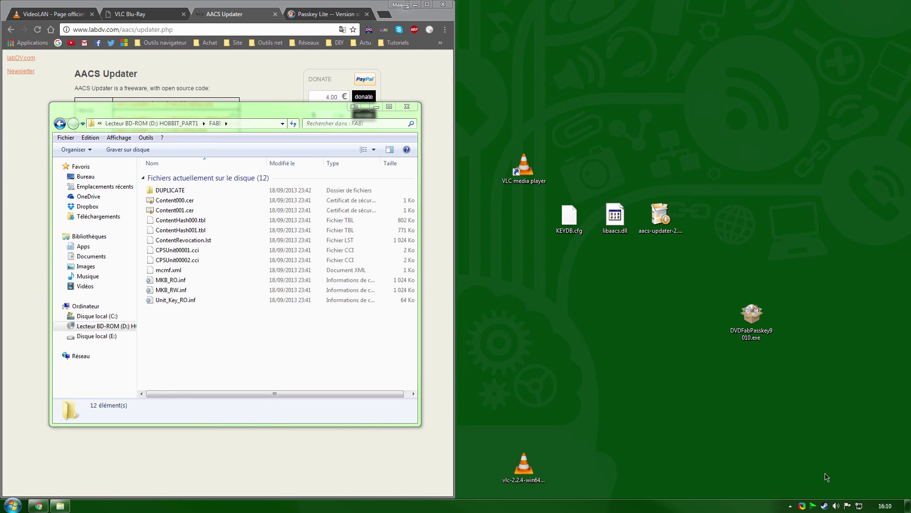
{"action": "left_click", "coordinate": [790, 505]}
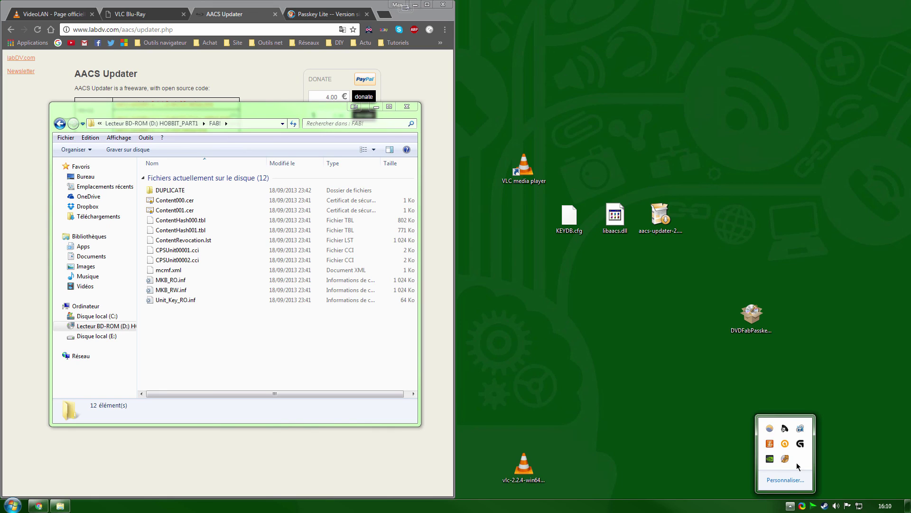
{"action": "left_click", "coordinate": [720, 384]}
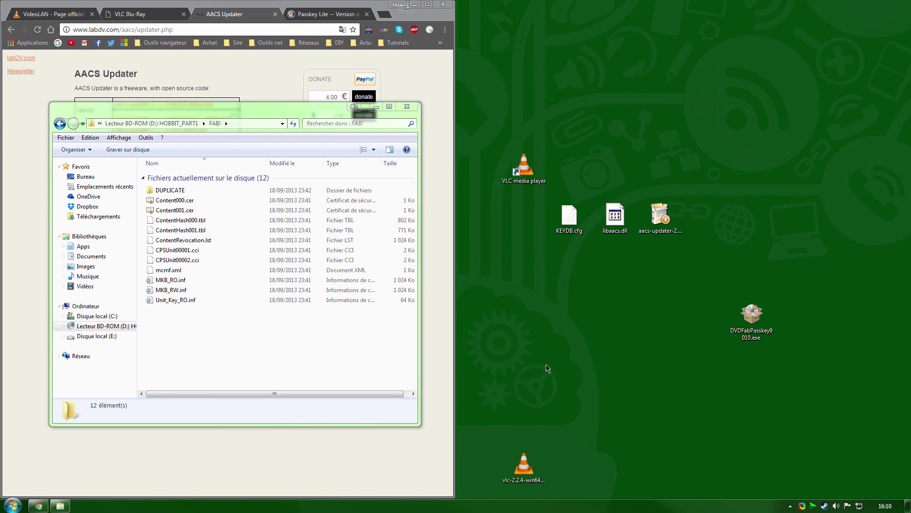
Step: Launch VLC media player and play the HOBBIT_PART1 disc in drive D: as a Blu-ray with the Pas de menus option enabled
{"action": "left_click", "coordinate": [529, 161]}
{"action": "double_click", "coordinate": [529, 162]}
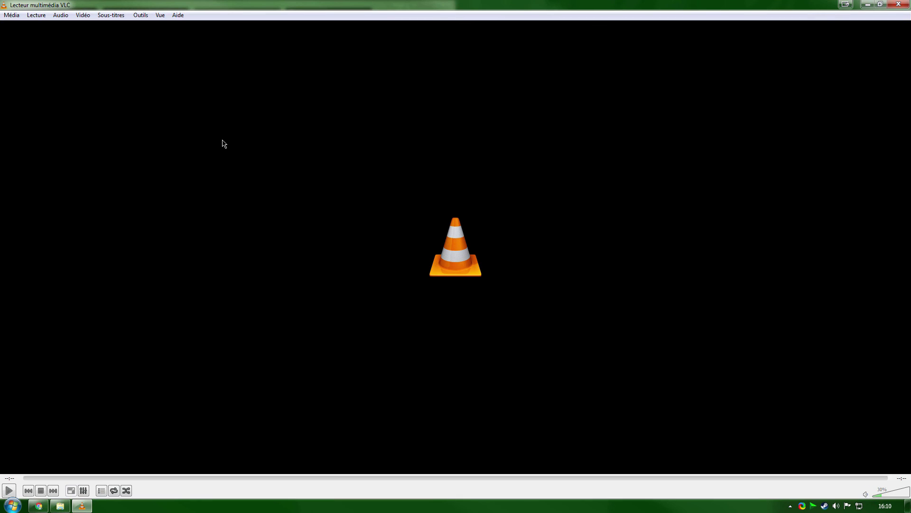
{"action": "left_click", "coordinate": [11, 15]}
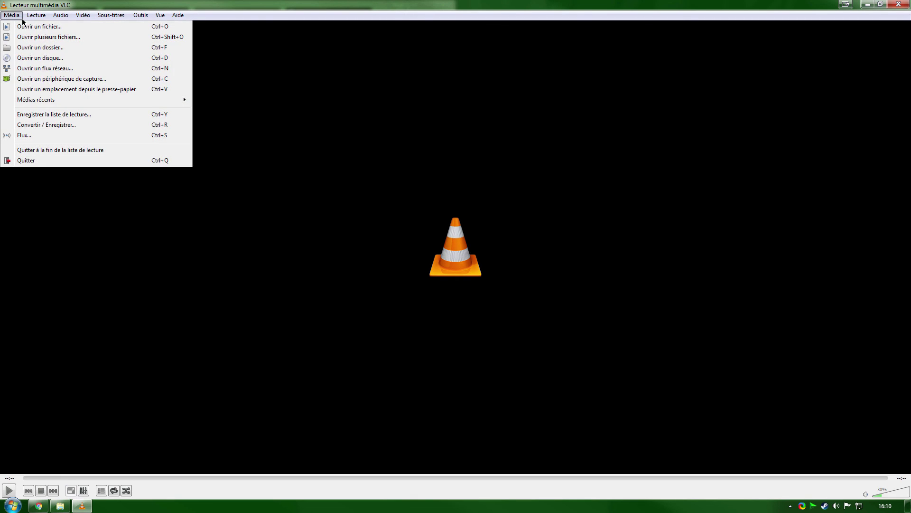
{"action": "left_click", "coordinate": [31, 57]}
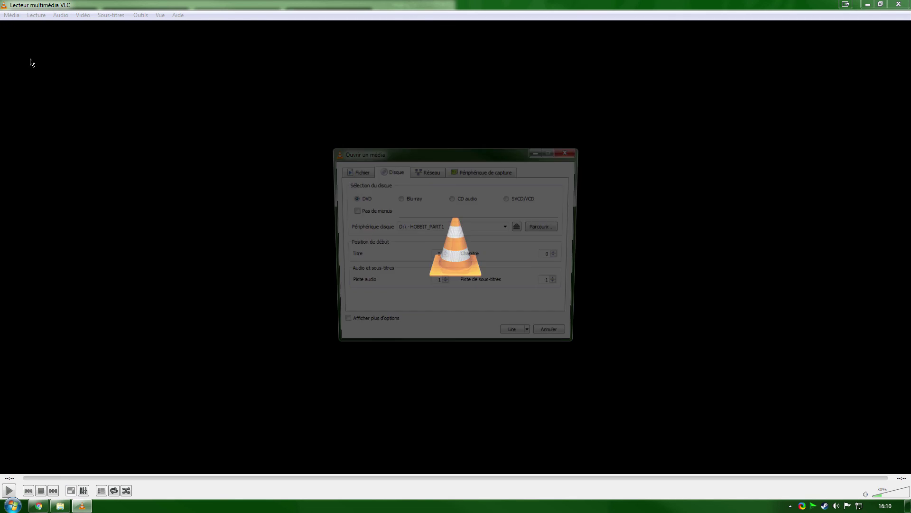
{"action": "left_click", "coordinate": [407, 200]}
{"action": "left_click", "coordinate": [359, 213]}
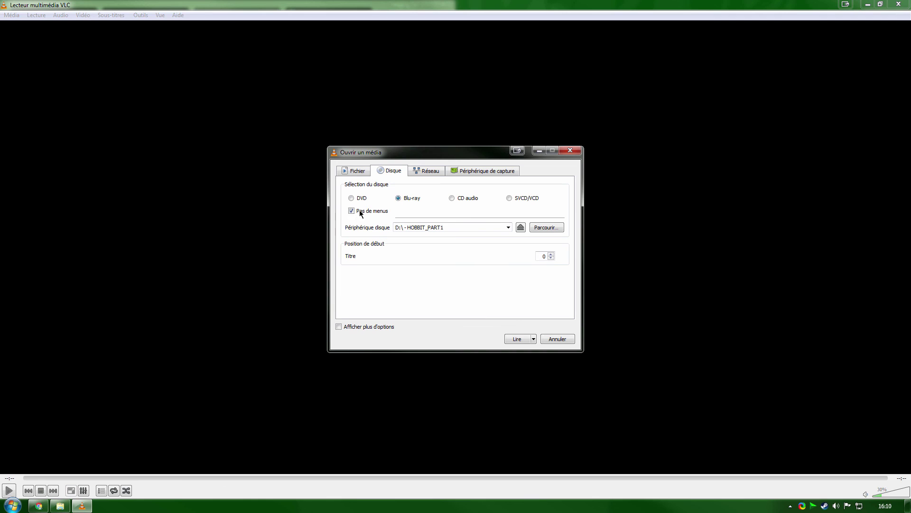
{"action": "left_click", "coordinate": [517, 339]}
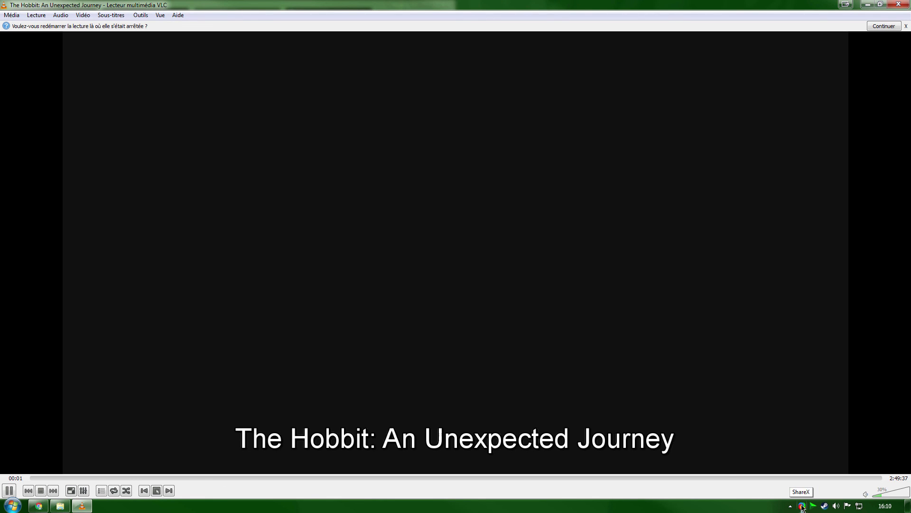
Step: Check that DVDFab Passkey is running in the background while the film plays
{"action": "left_click", "coordinate": [790, 505]}
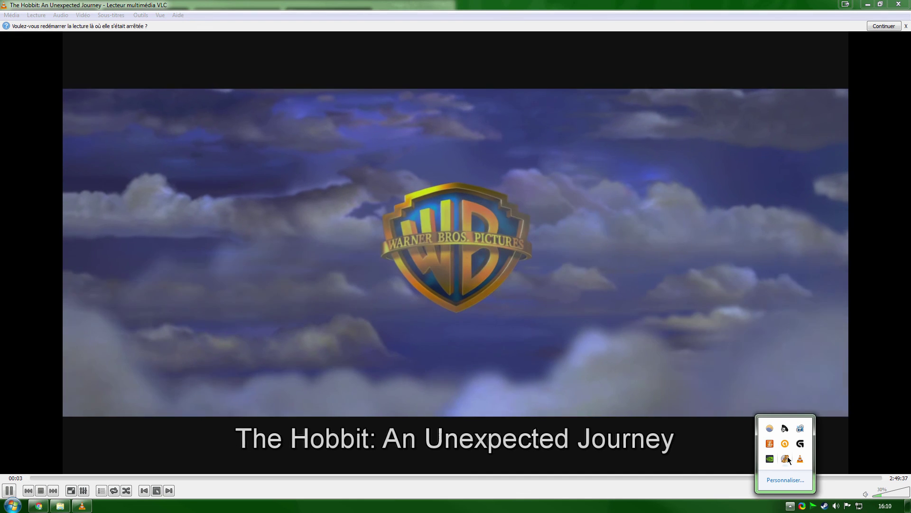
{"action": "left_click", "coordinate": [736, 423]}
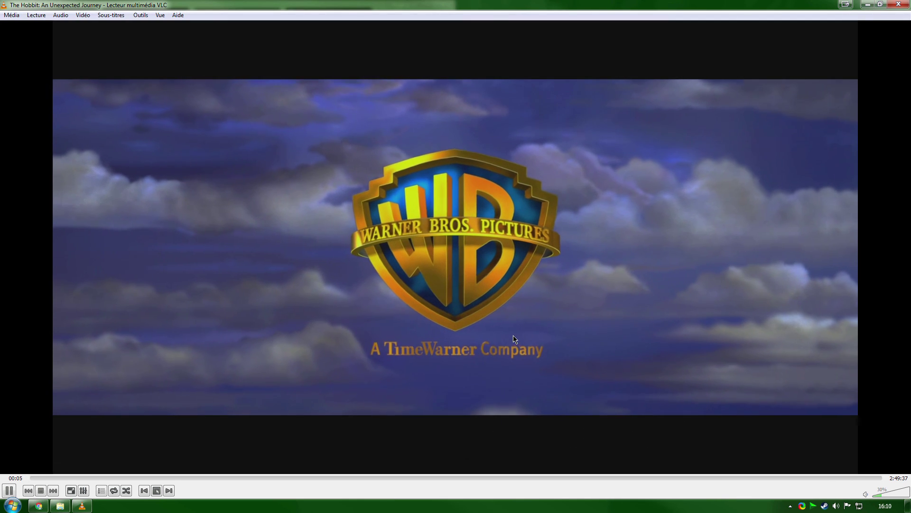
Step: Skip the film ahead to about 07:49 and set the playback volume to 20%
{"action": "scroll", "coordinate": [488, 321], "scroll_direction": "down", "scroll_amount": 4}
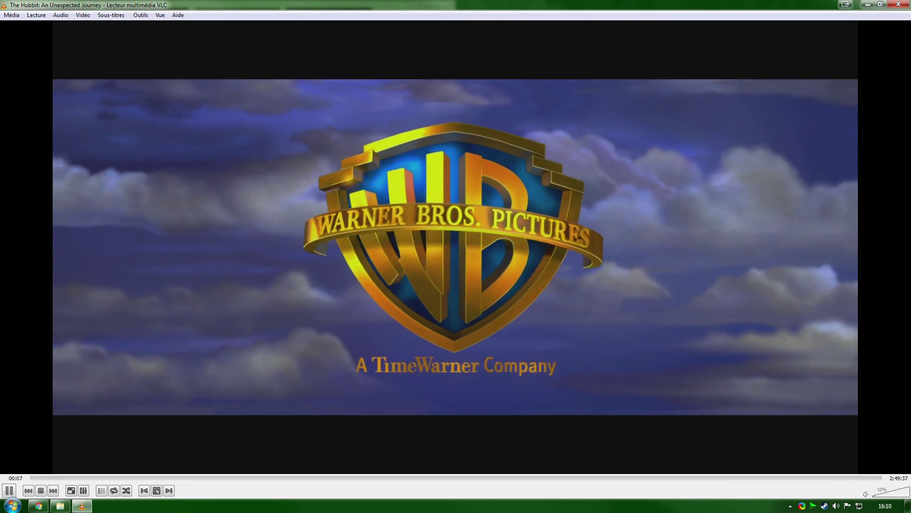
{"action": "left_click", "coordinate": [68, 477]}
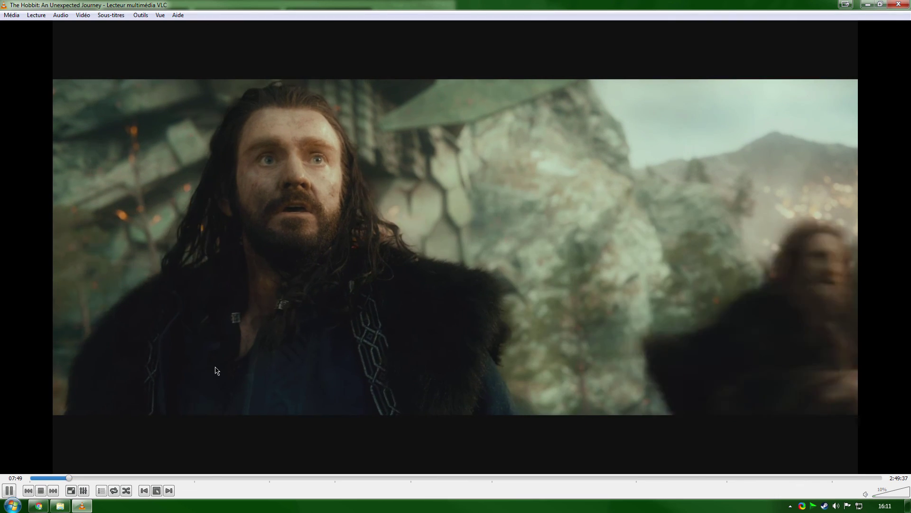
{"action": "scroll", "coordinate": [216, 371], "scroll_direction": "up", "scroll_amount": 2}
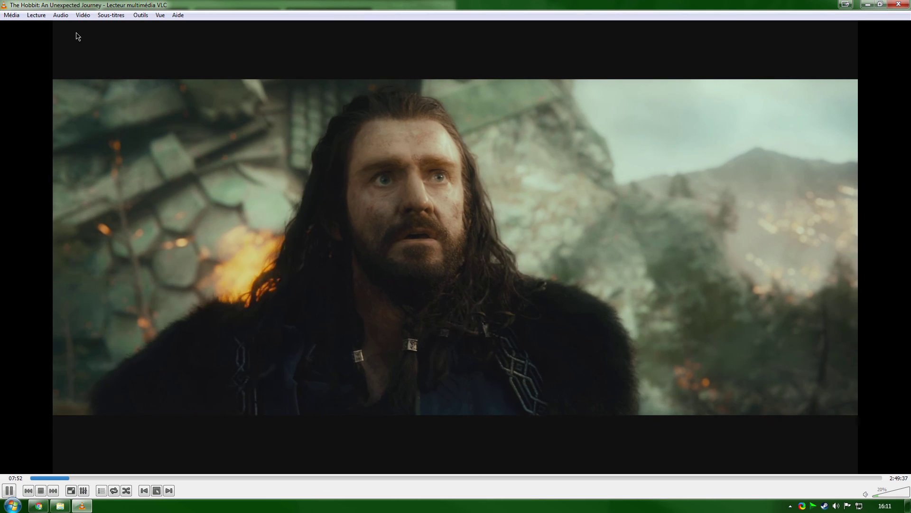
Step: Look over the available video and audio options for the film and close VLC
{"action": "left_click", "coordinate": [83, 14]}
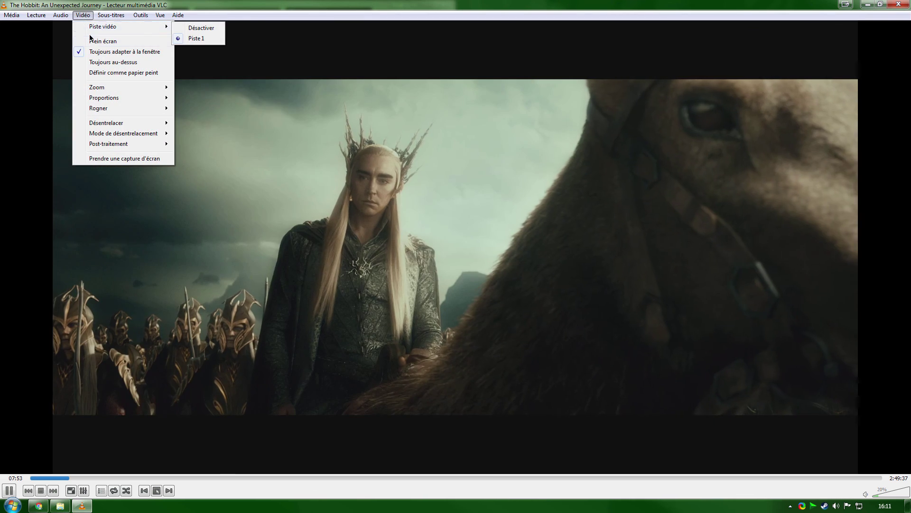
{"action": "mouse_move", "coordinate": [64, 16]}
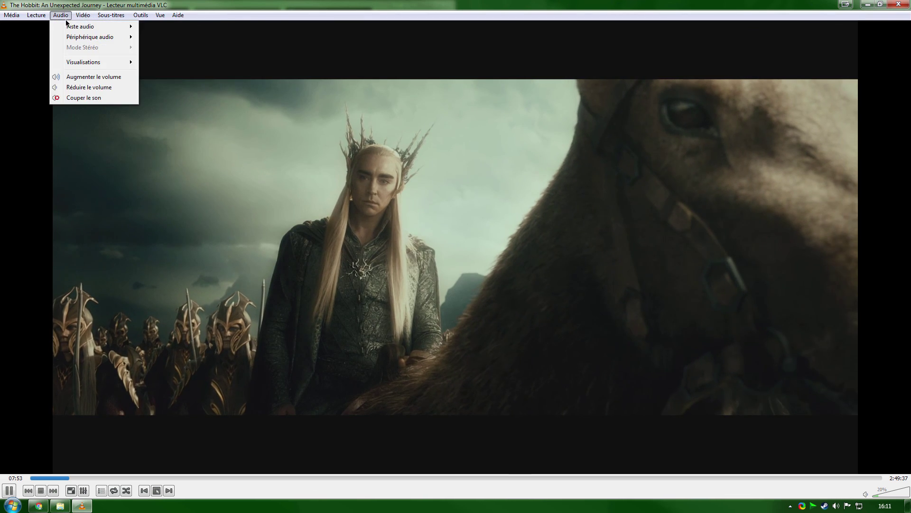
{"action": "left_click", "coordinate": [402, 166]}
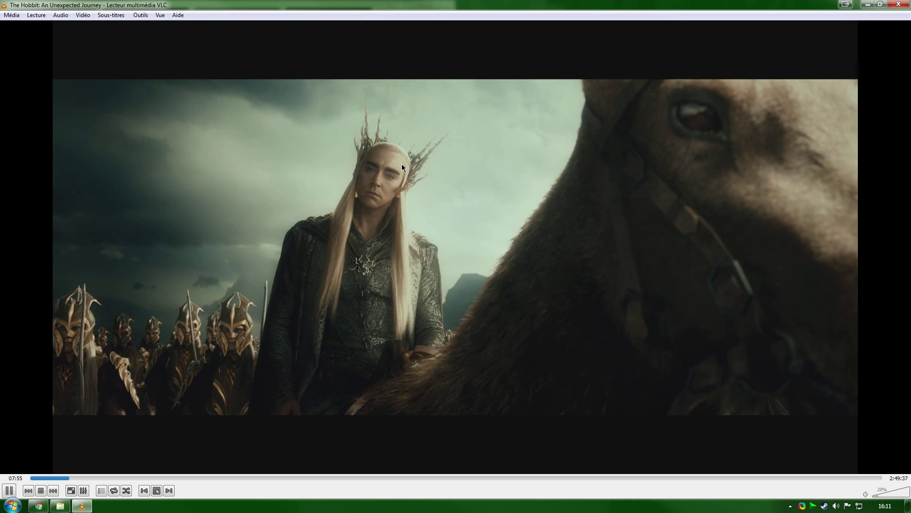
{"action": "left_click", "coordinate": [898, 4]}
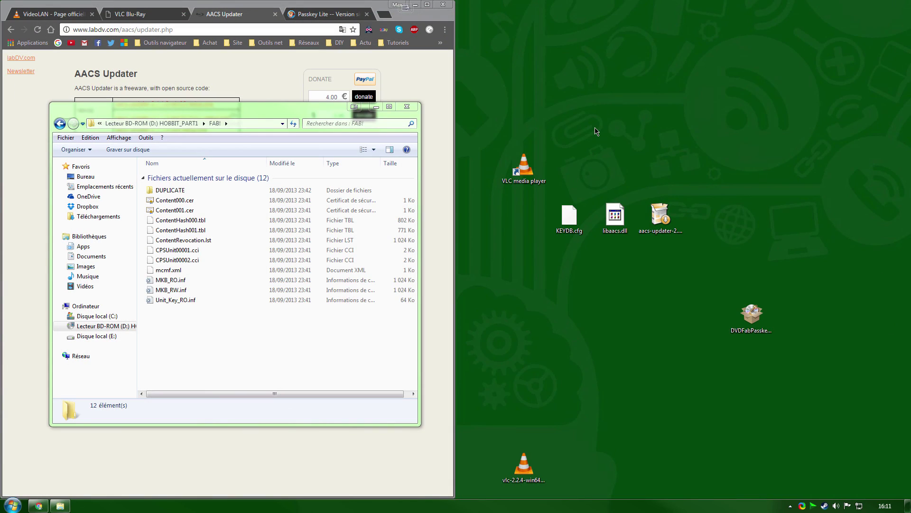